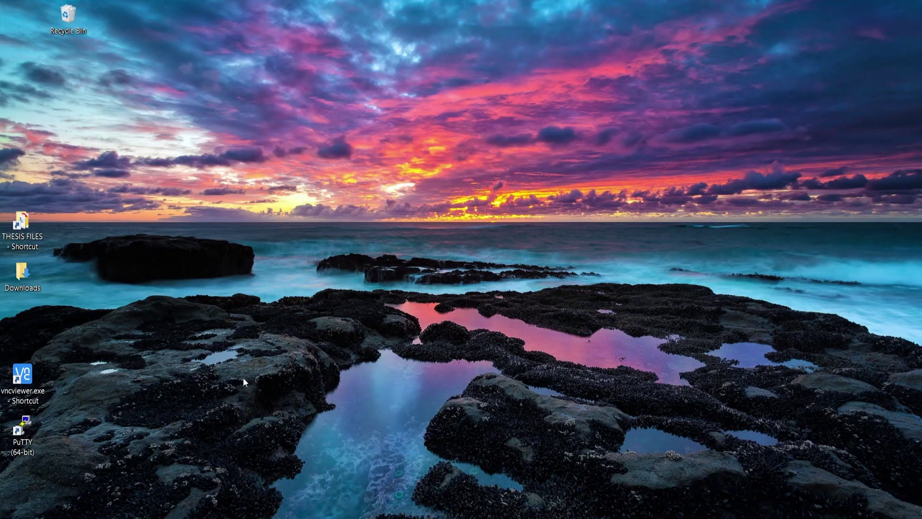
Launch PuTTY from its desktop shortcut to set up an SSH connection to raspberrypi.local.
double_click(24, 432)
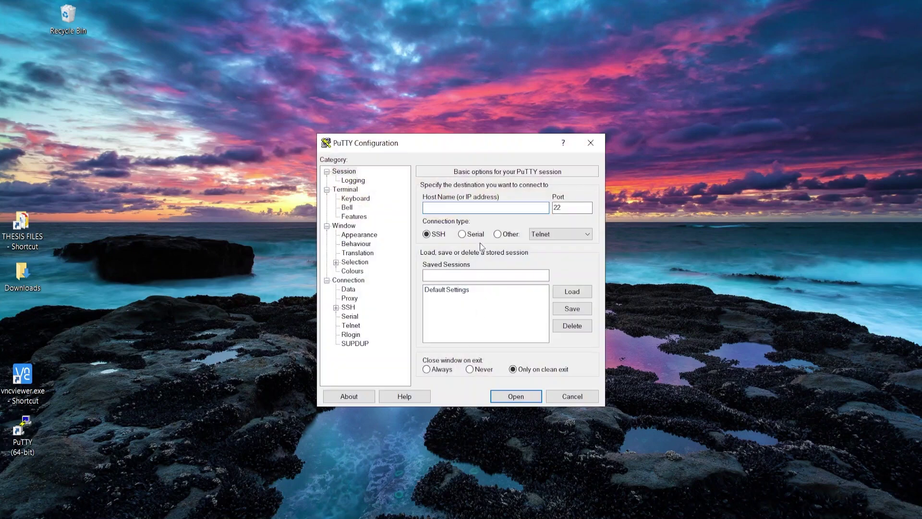
text(raspberr)
text(ypi.local)
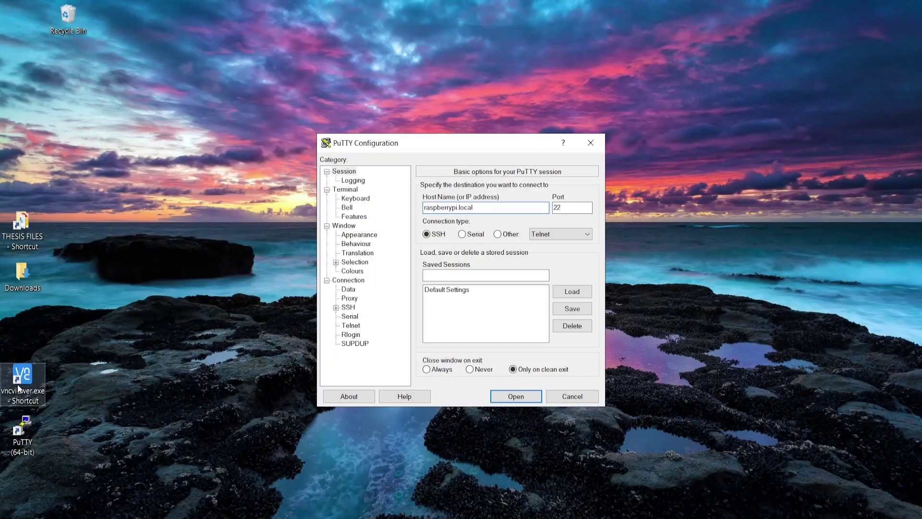
Review the raspberrypi.local connection properties in VNC Viewer, then connect to the Pi.
double_click(30, 389)
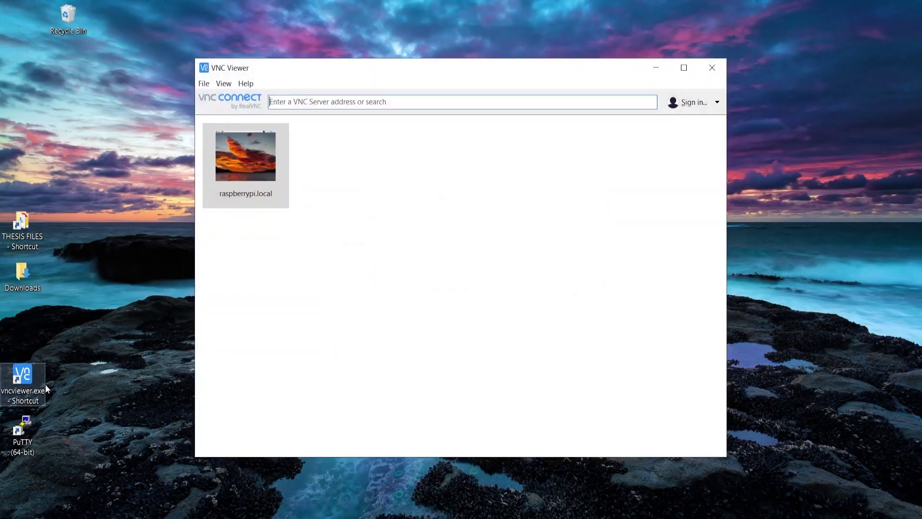
right_click(270, 208)
click(292, 252)
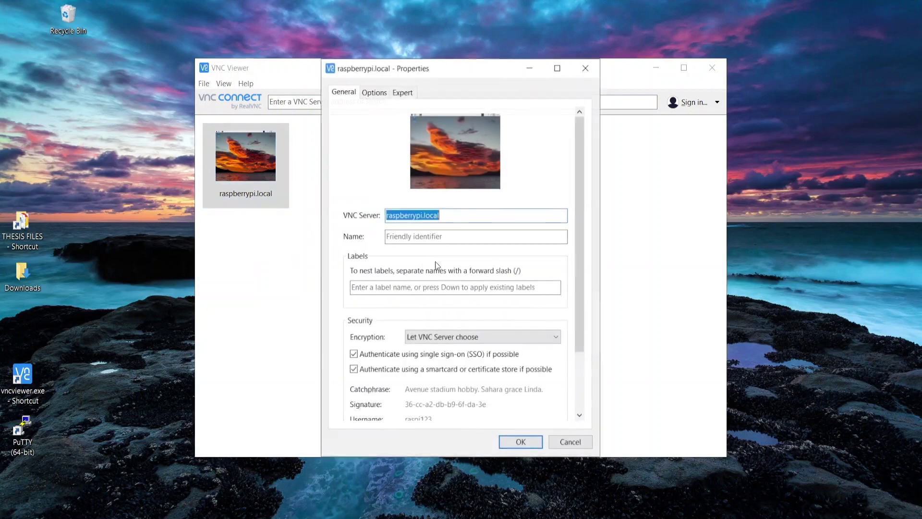
scroll(435, 261, down, 3)
scroll(445, 262, up, 3)
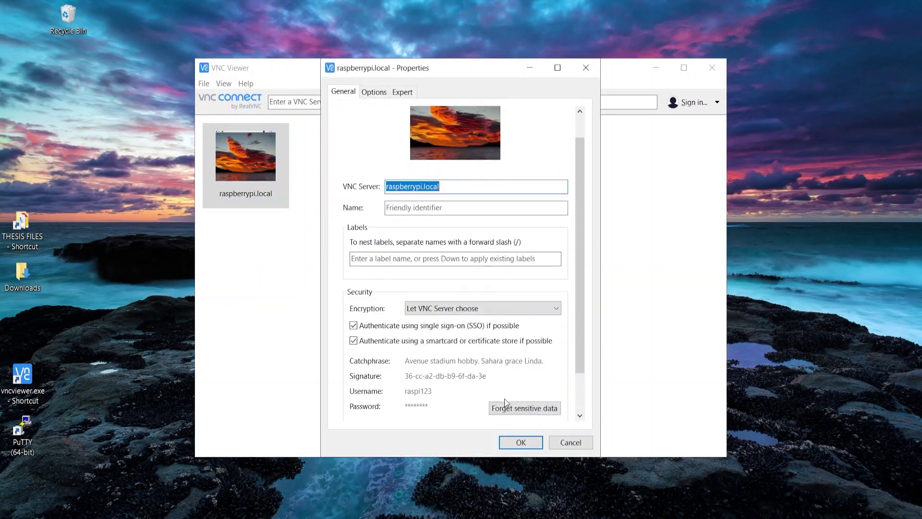
scroll(497, 360, down, 3)
click(520, 443)
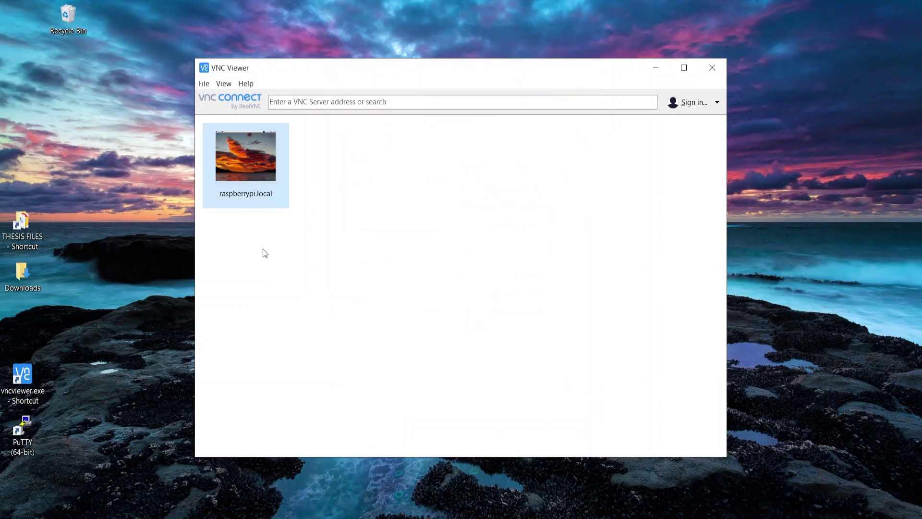
double_click(245, 166)
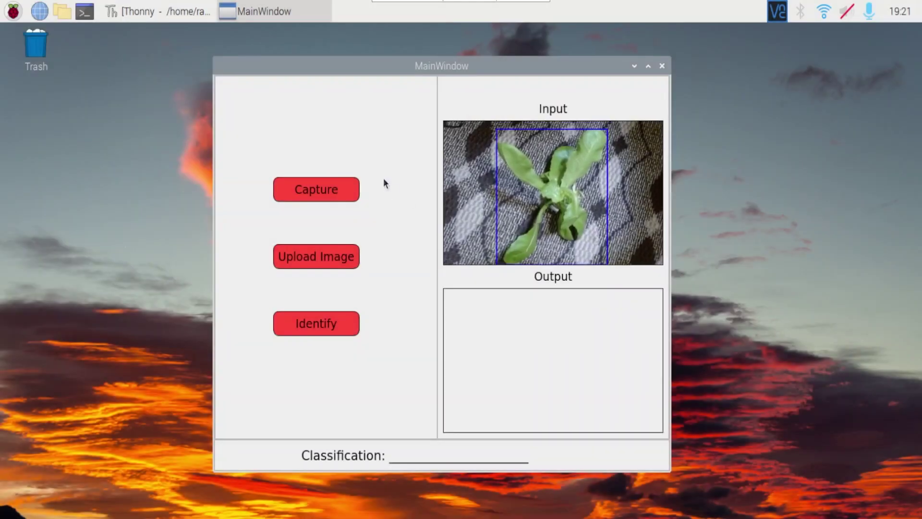
Capture the camera image and identify successive lettuce images, the last leaf reading Nitrogen deficient.
click(347, 191)
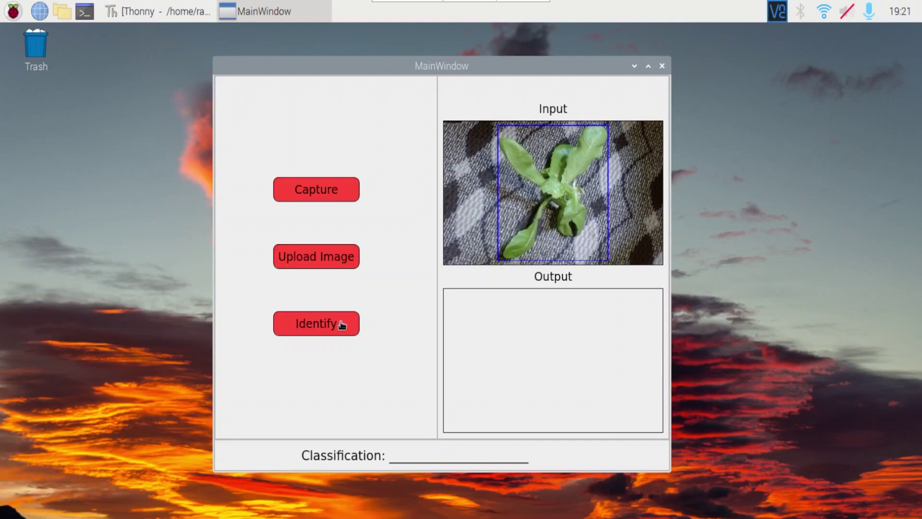
click(342, 326)
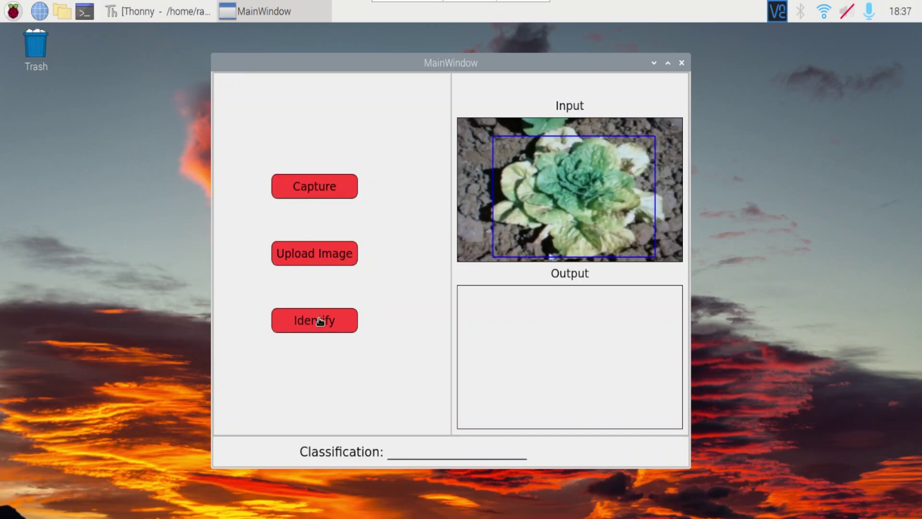
click(320, 322)
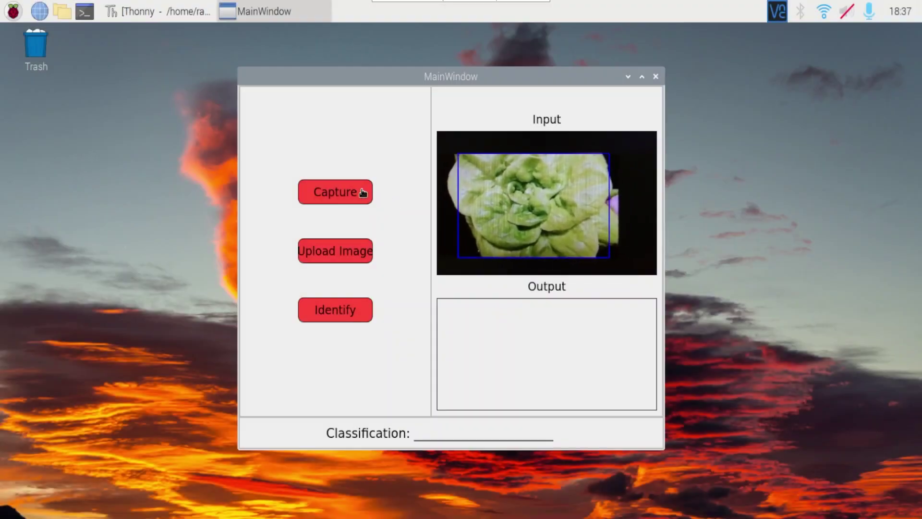
click(357, 307)
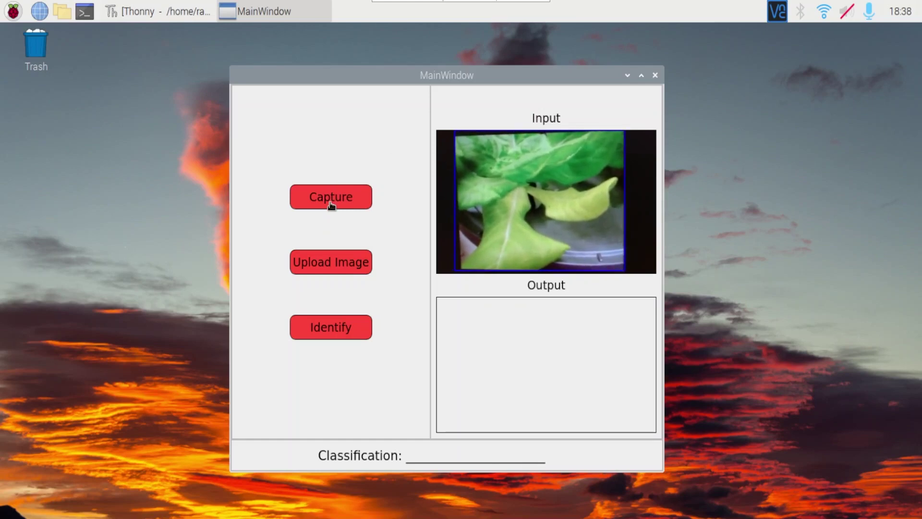
click(325, 327)
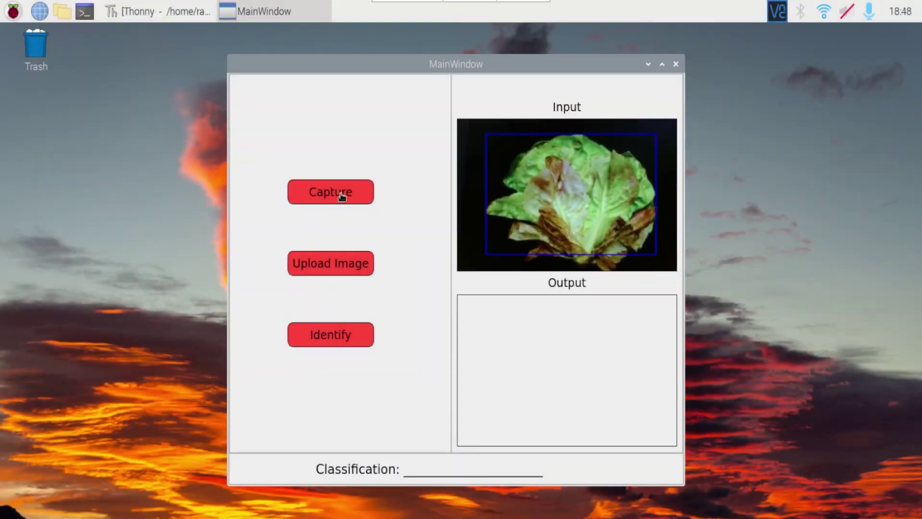
Capture and identify a lettuce as Phosphorus deficient, then capture the frizzy browning lettuce head.
click(339, 194)
click(349, 335)
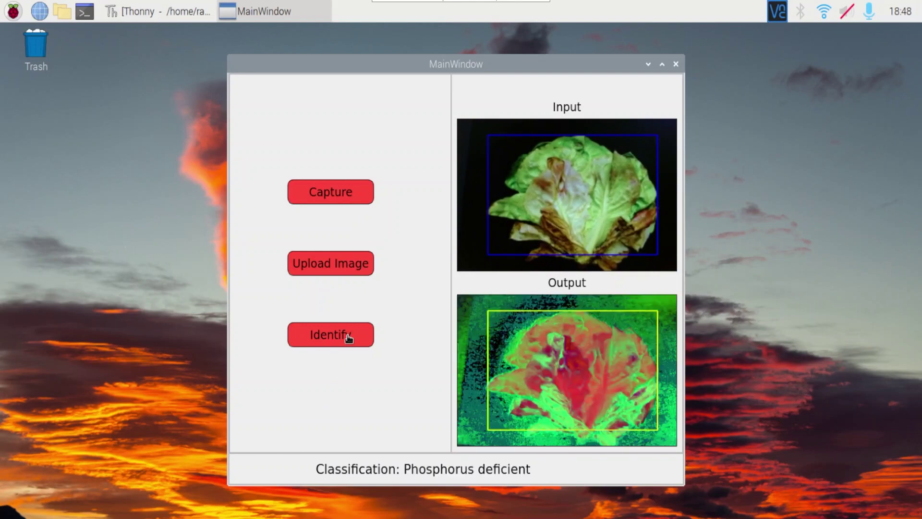
click(365, 206)
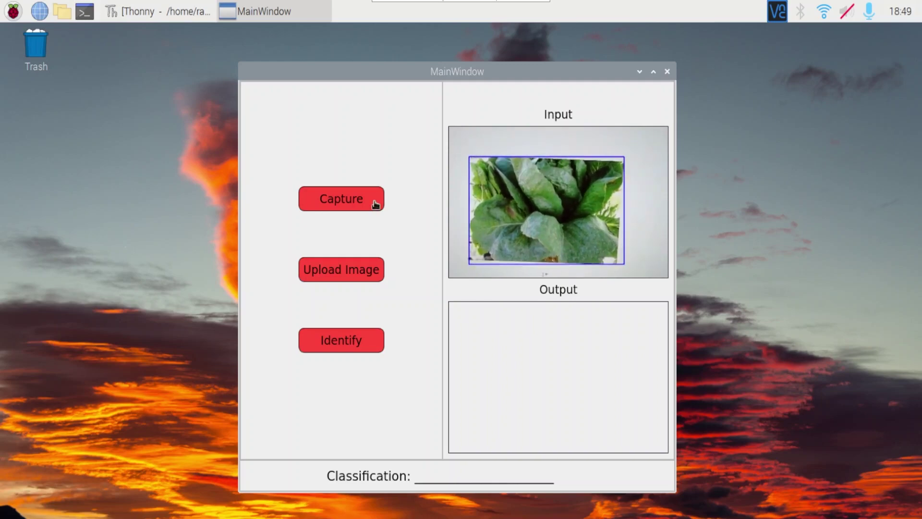
click(353, 341)
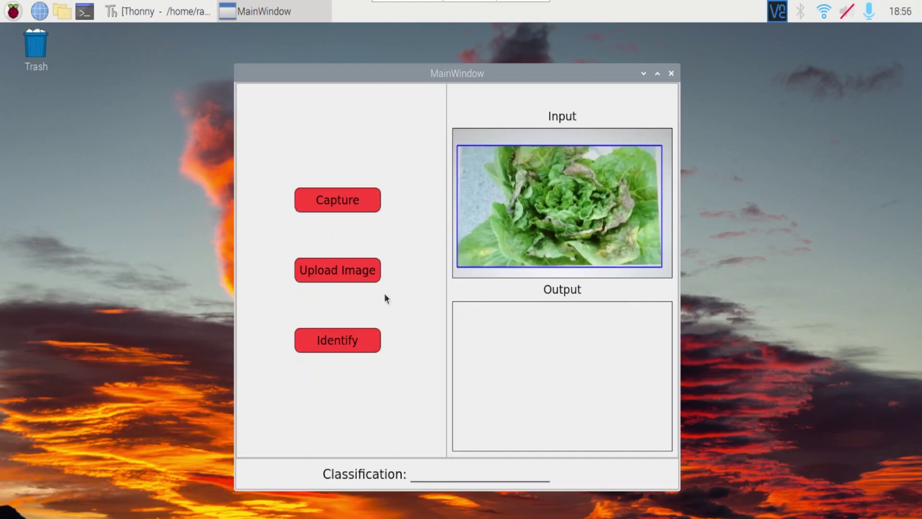
Identify the browning lettuce on soil, which is classified Potassium deficient.
click(370, 340)
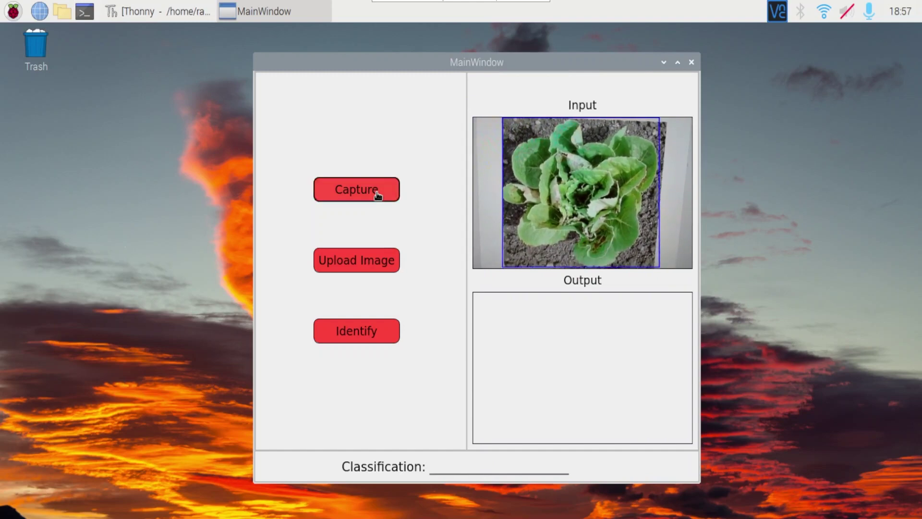
click(363, 340)
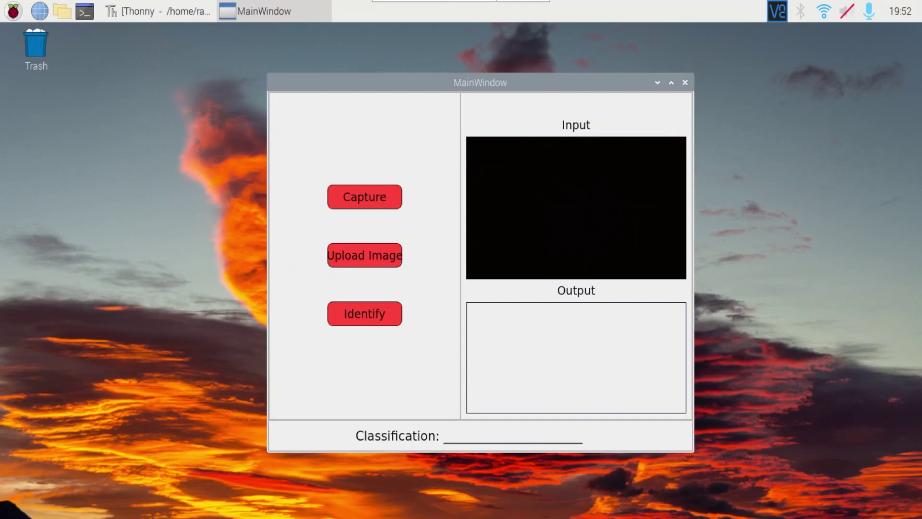
Upload the leafy lettuce image 17.jpg as the input image.
click(388, 260)
click(364, 355)
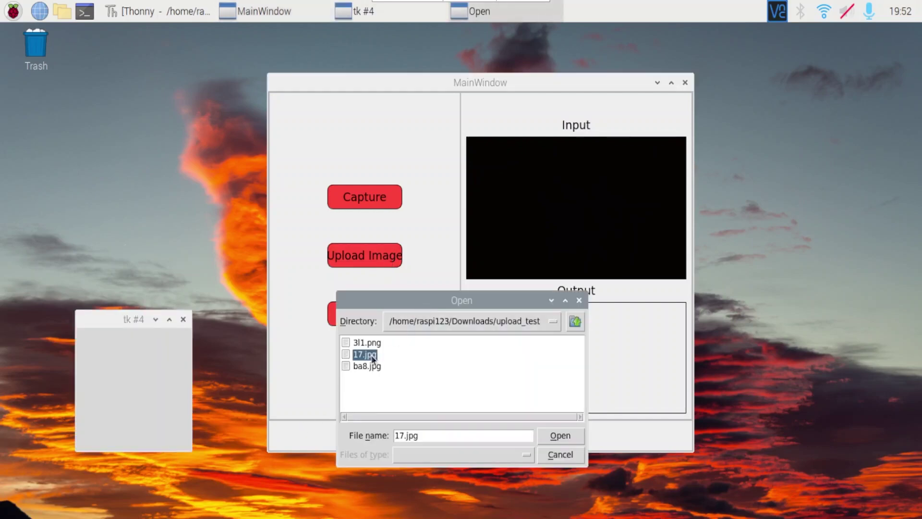
double_click(358, 356)
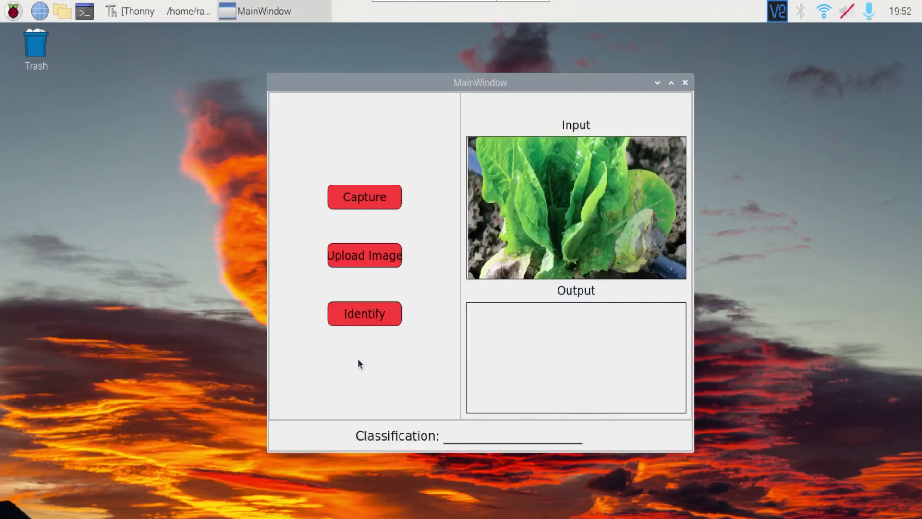